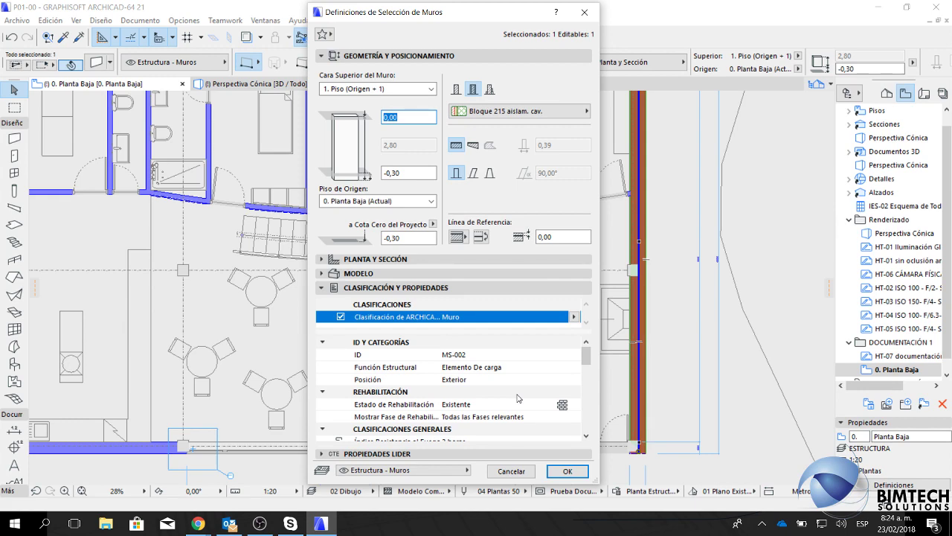
Accept the selected wall's settings and open the structural function choices for the selected columns.
click(567, 470)
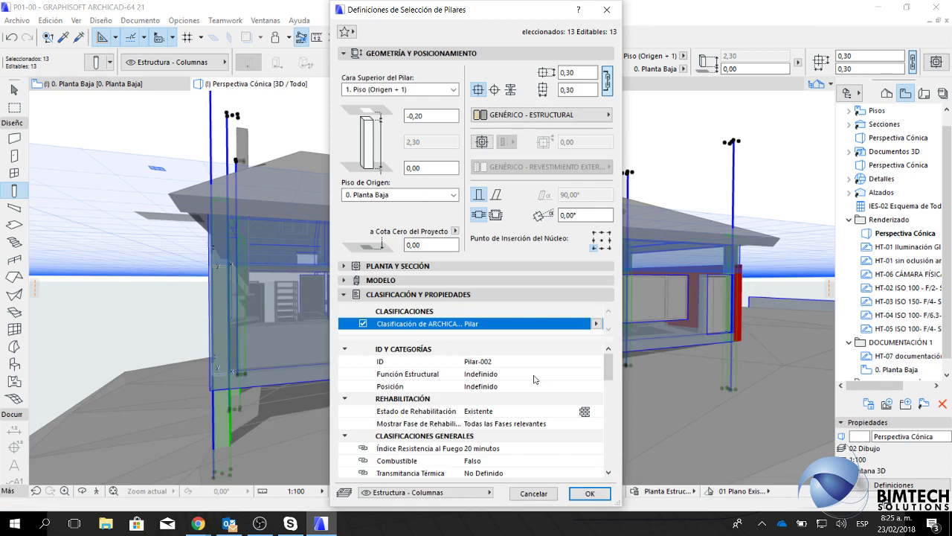
click(595, 373)
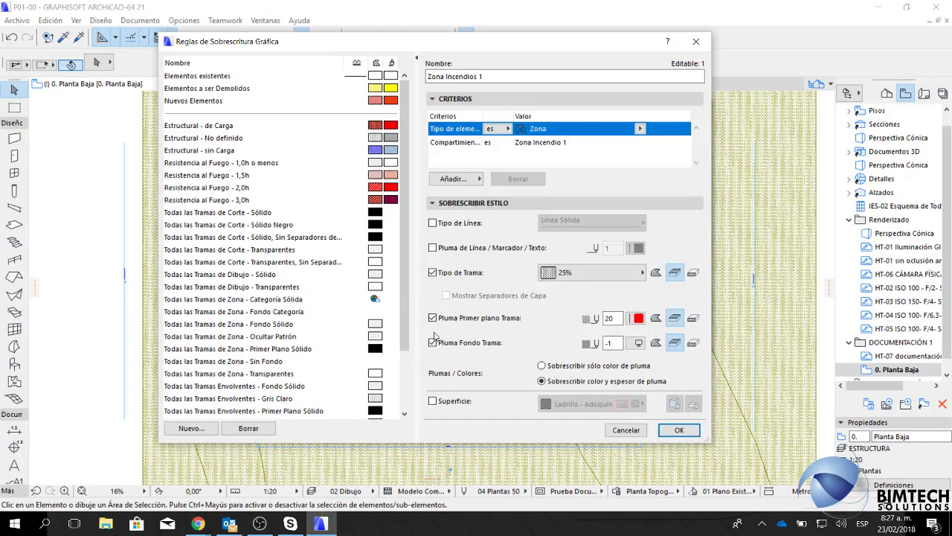
Examine the structural function criterion and the line pen override of the Estructural - de Carga rule.
click(216, 125)
click(616, 142)
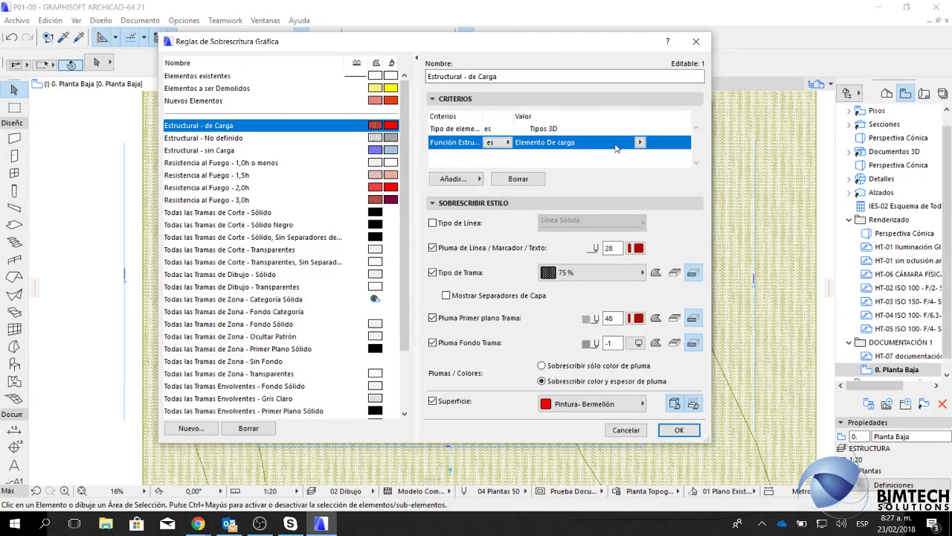
click(634, 248)
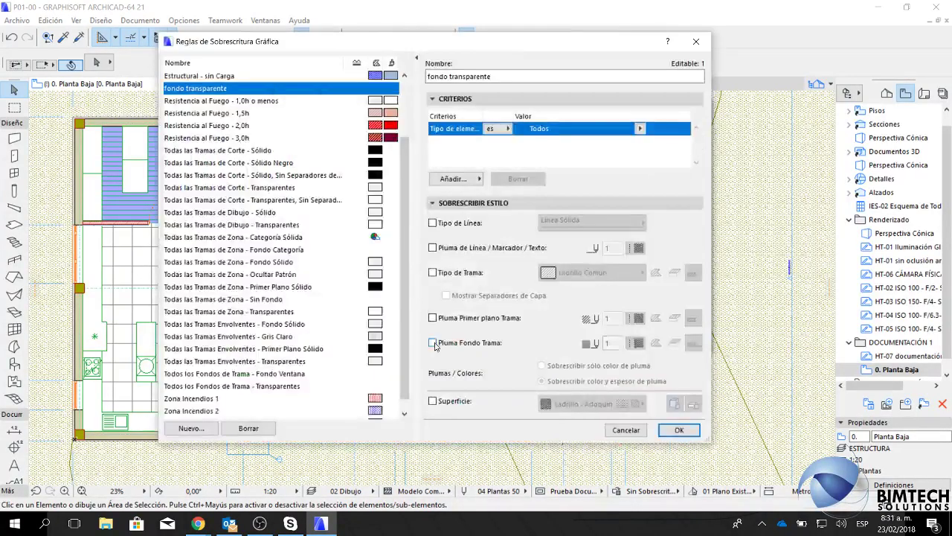
Enable the fill background pen override in the fondo transparente rule and open its pen colour choices.
click(433, 343)
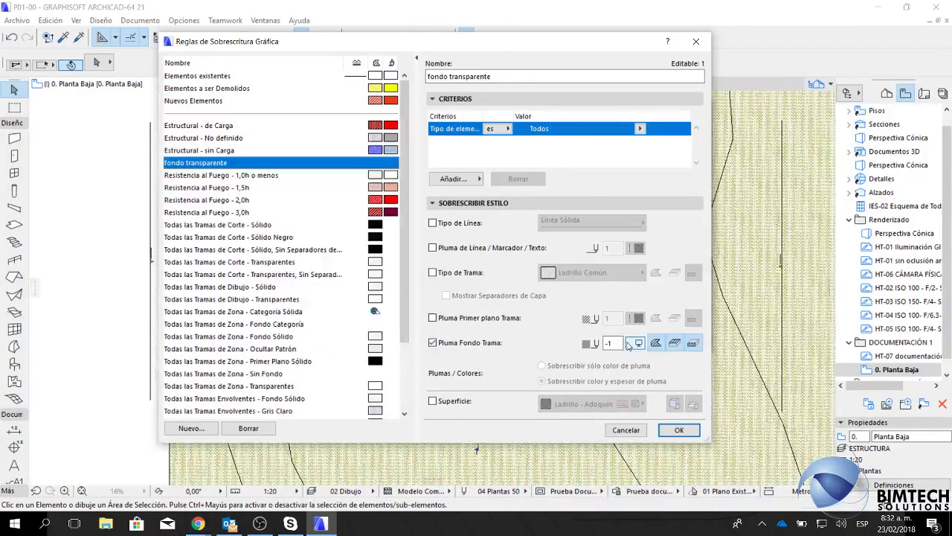
click(635, 342)
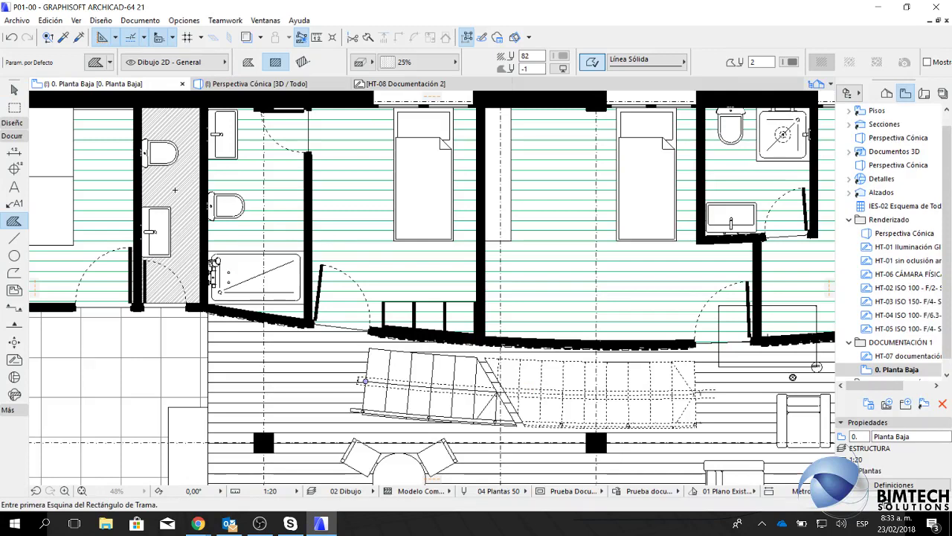
Activate the Fill tool, and override the fill type with Pavimento Mosaico de Piedra in the cambio trama baños rule.
click(14, 221)
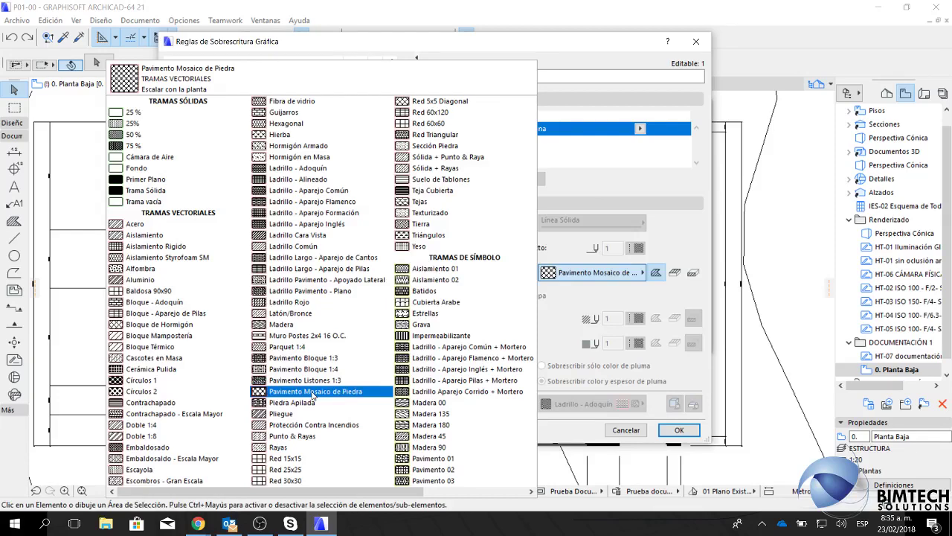
click(312, 391)
click(679, 430)
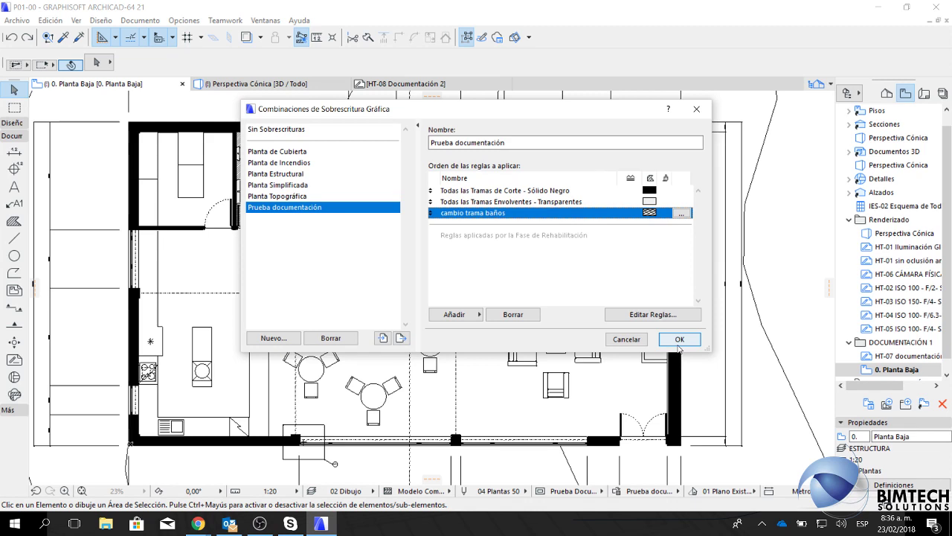
click(678, 344)
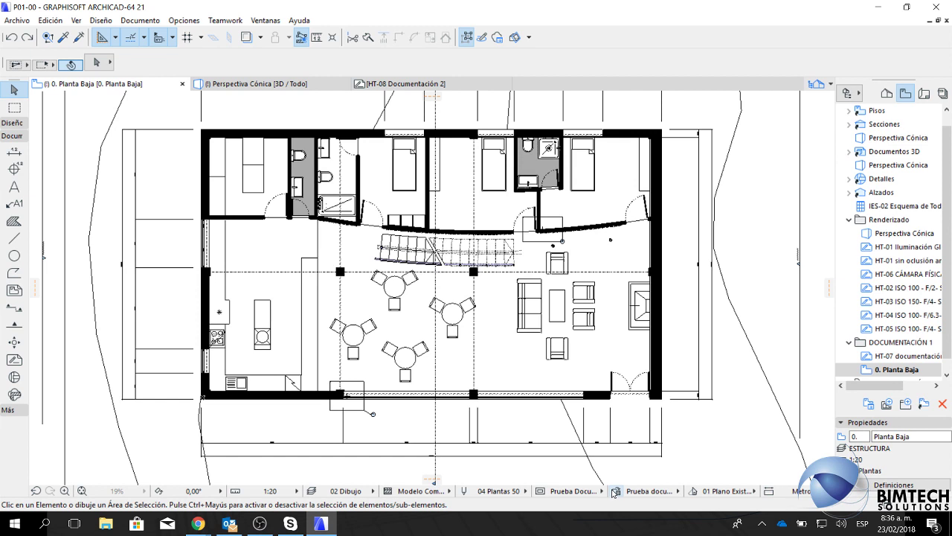
Add a new graphic override rule named "columnas amarillas" to the Prueba documentación combination.
click(614, 492)
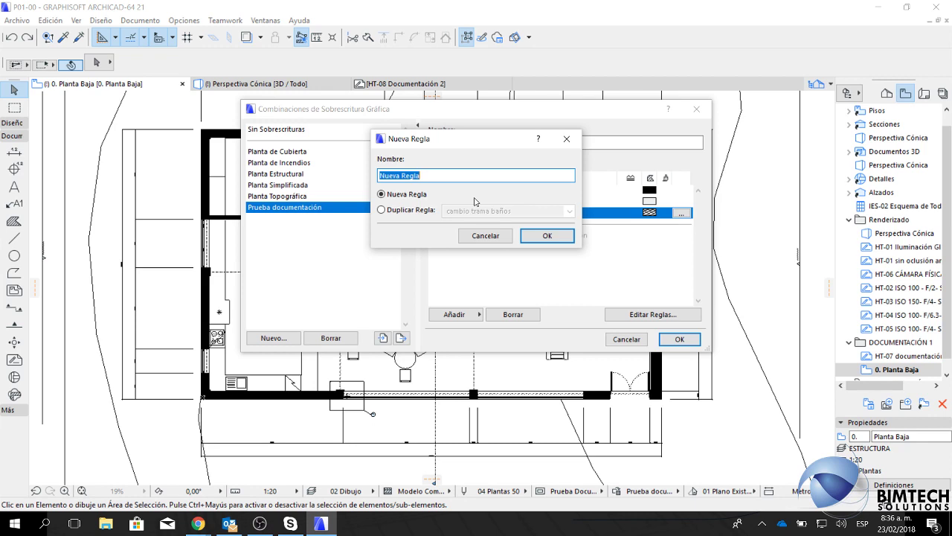
text(columnas amarillas)
key(Return)
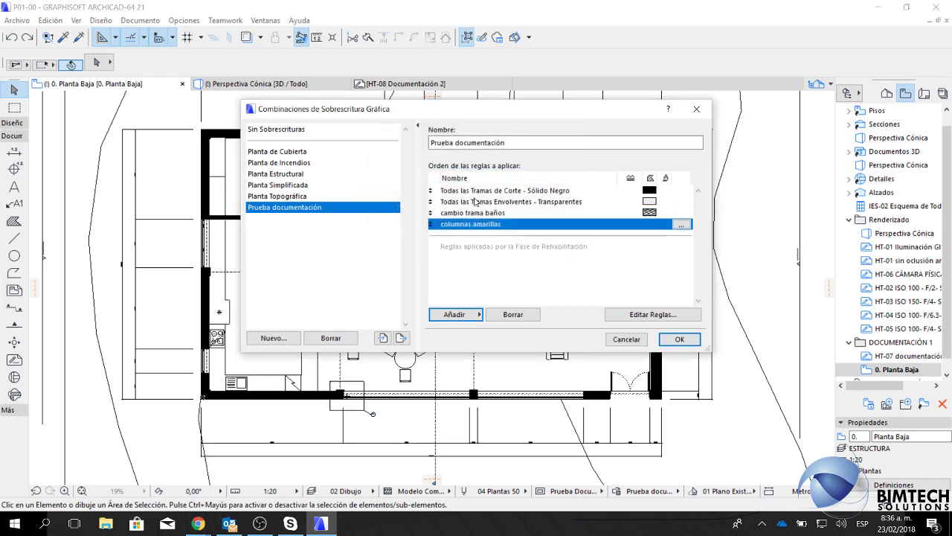
Set the element type criterion of the columnas amarillas rule to Pilar.
click(665, 237)
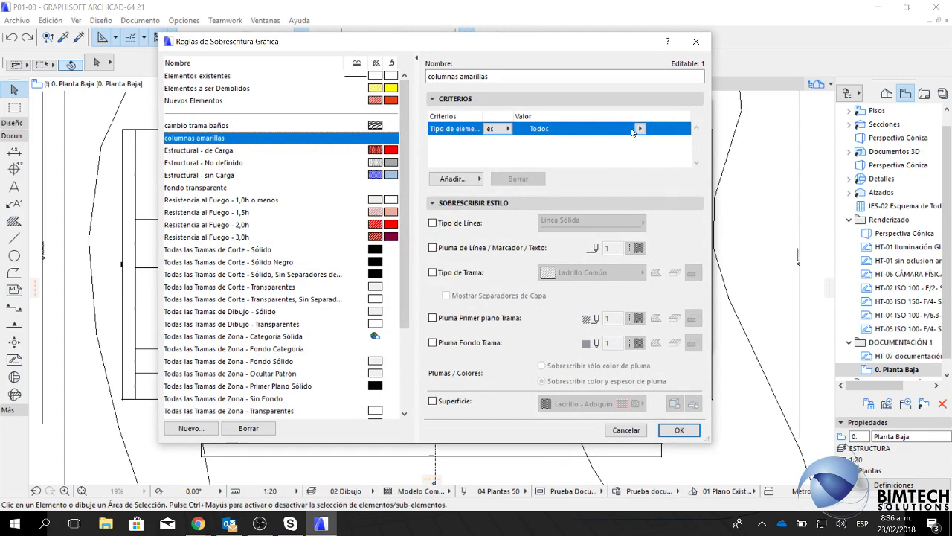
click(638, 129)
click(676, 67)
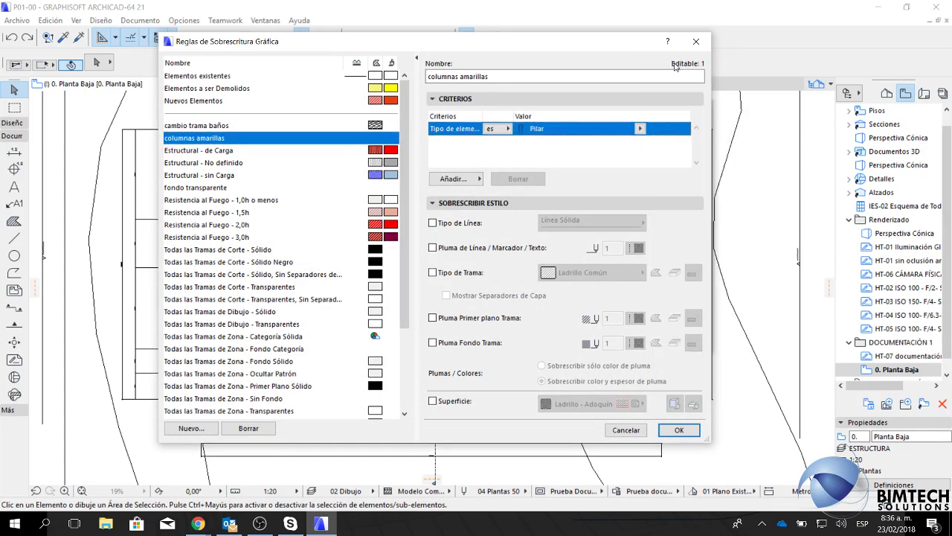
Override the surface in the columnas amarillas rule with Pintura- Cadmio Amarillo and accept the rule and combination.
click(433, 401)
click(599, 402)
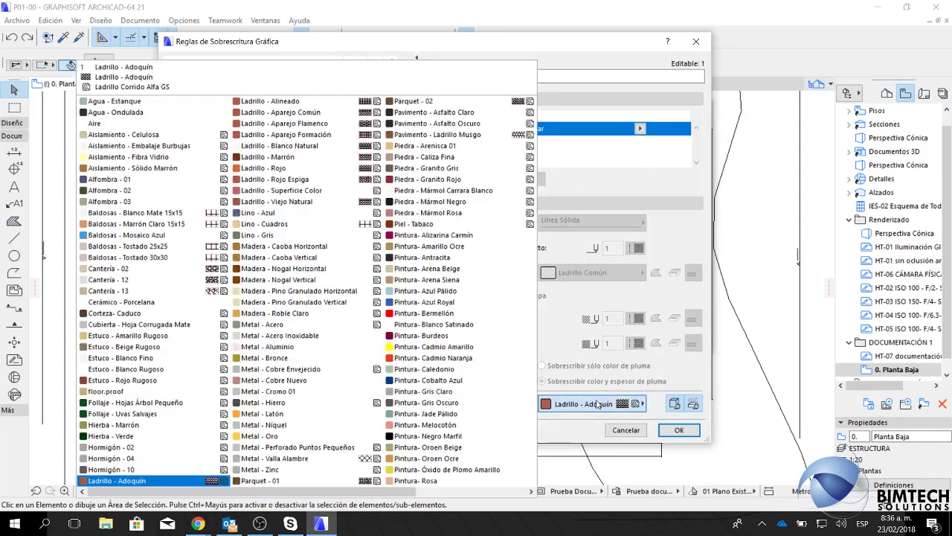
click(435, 347)
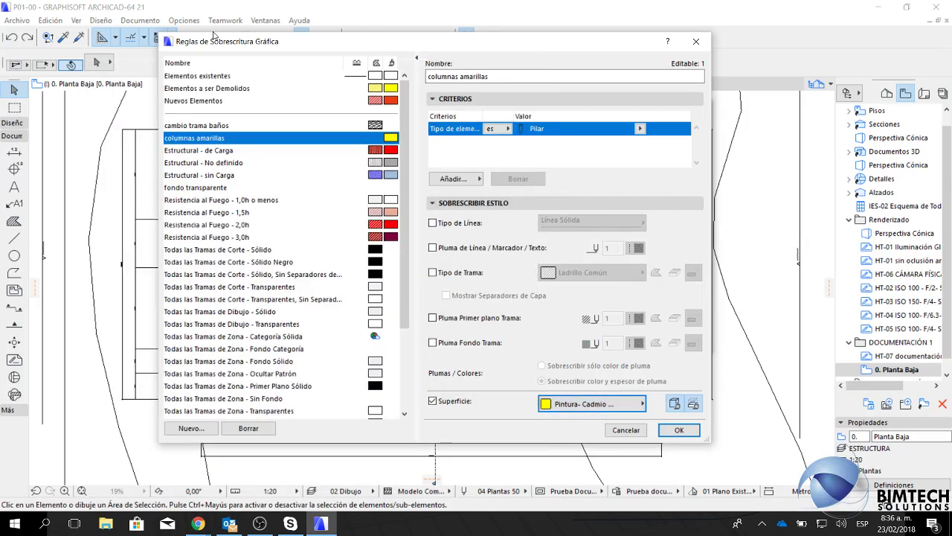
click(679, 430)
click(679, 338)
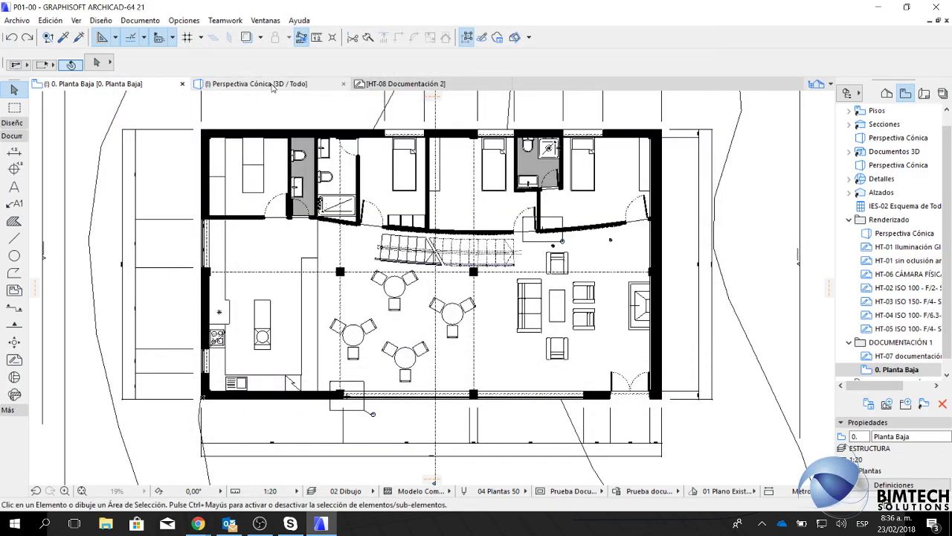
Apply the Prueba documentación graphic override combination to the 3D perspective and inspect the house's columns.
click(272, 86)
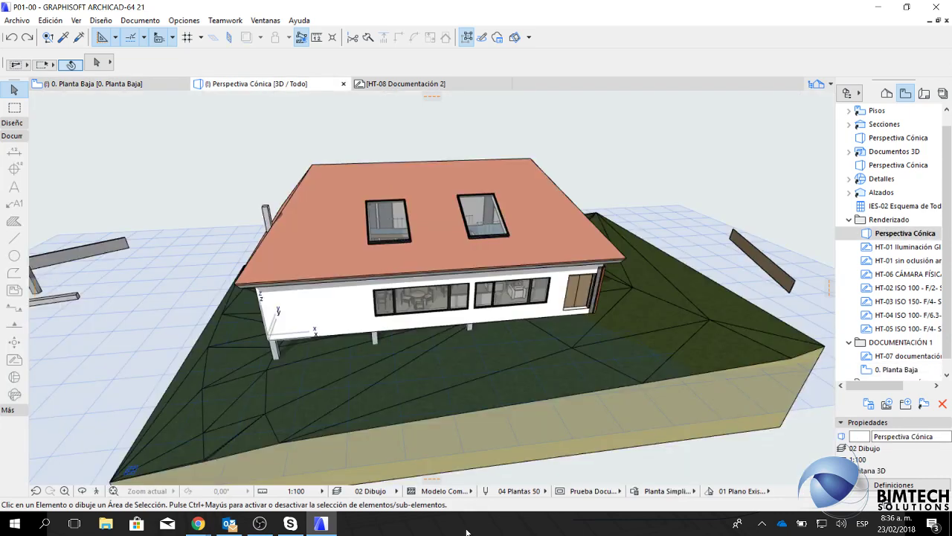
click(668, 491)
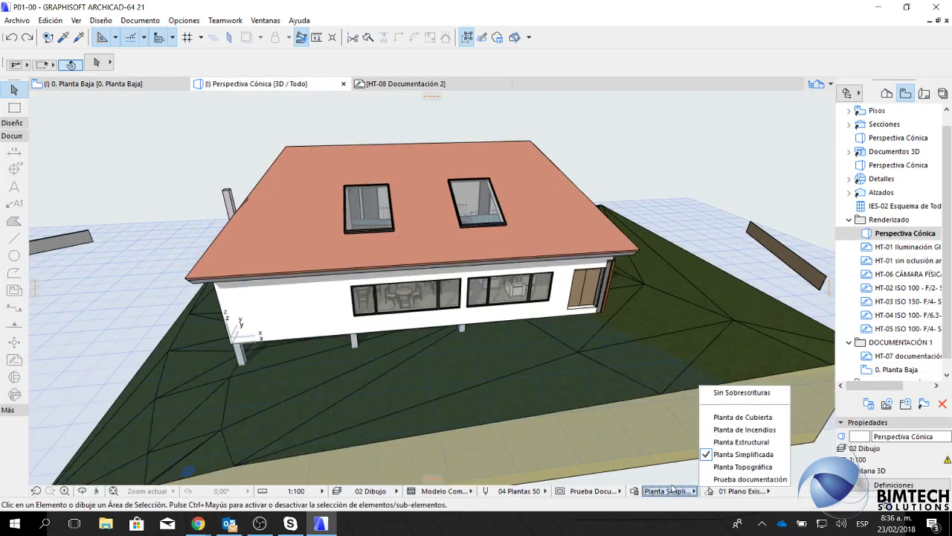
click(738, 480)
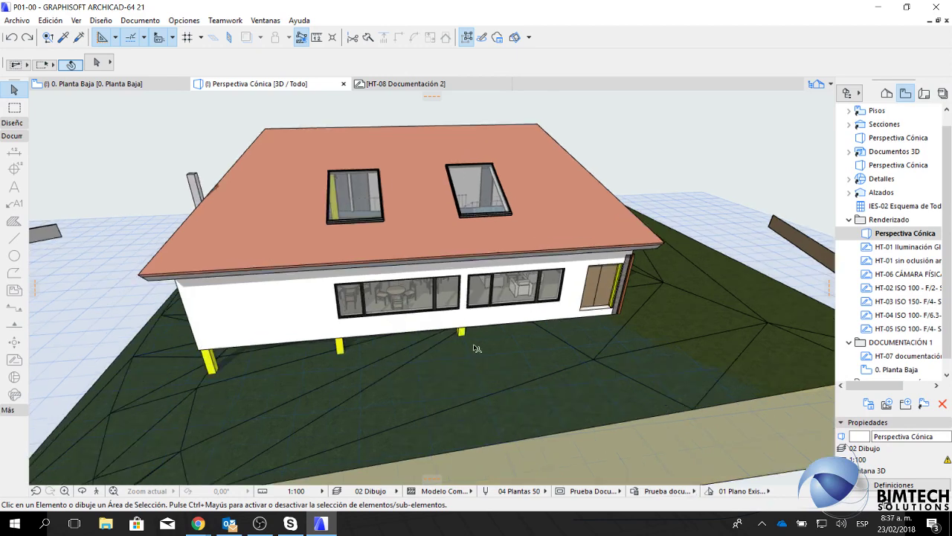
shift+middle_drag(477, 348, 401, 281)
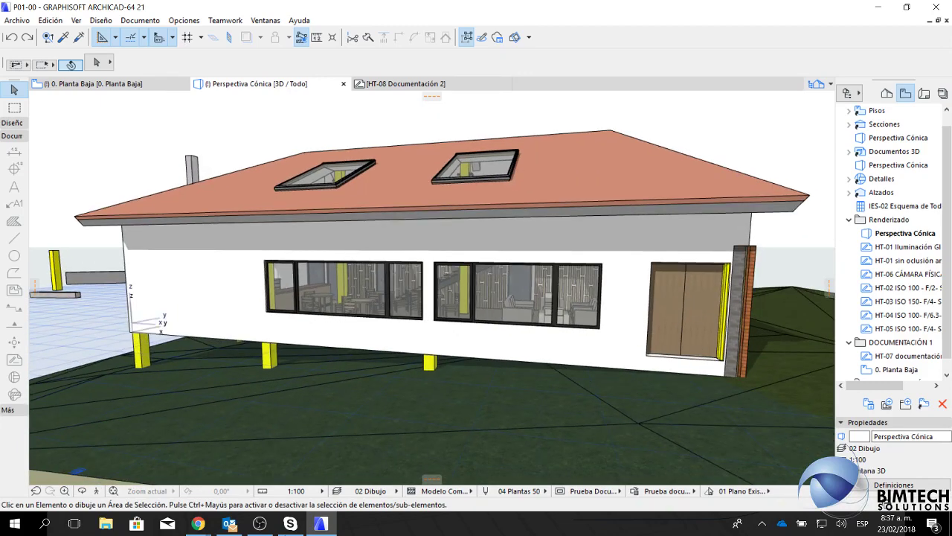
shift+middle_drag(401, 282, 441, 360)
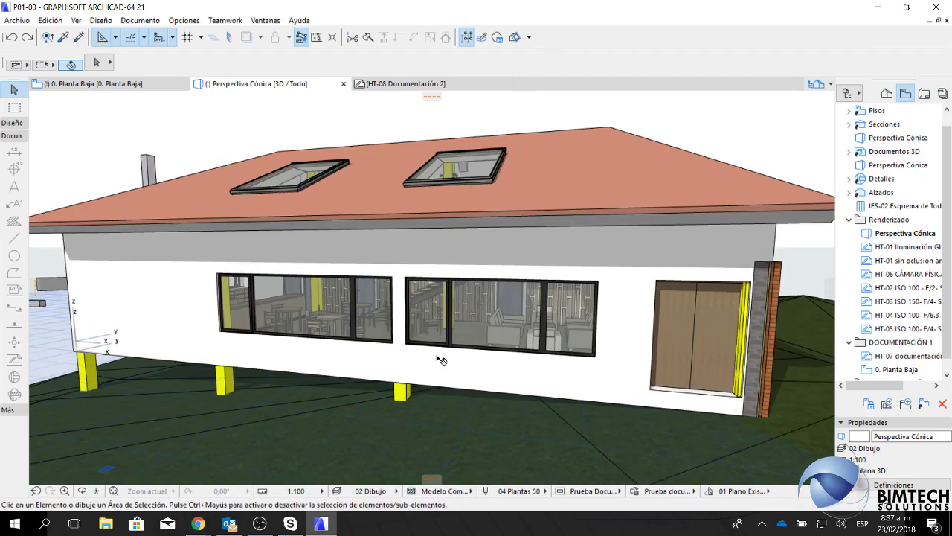
Review the columnas amarillas rule and browse the criteria categories that can be added to it.
click(441, 360)
click(666, 491)
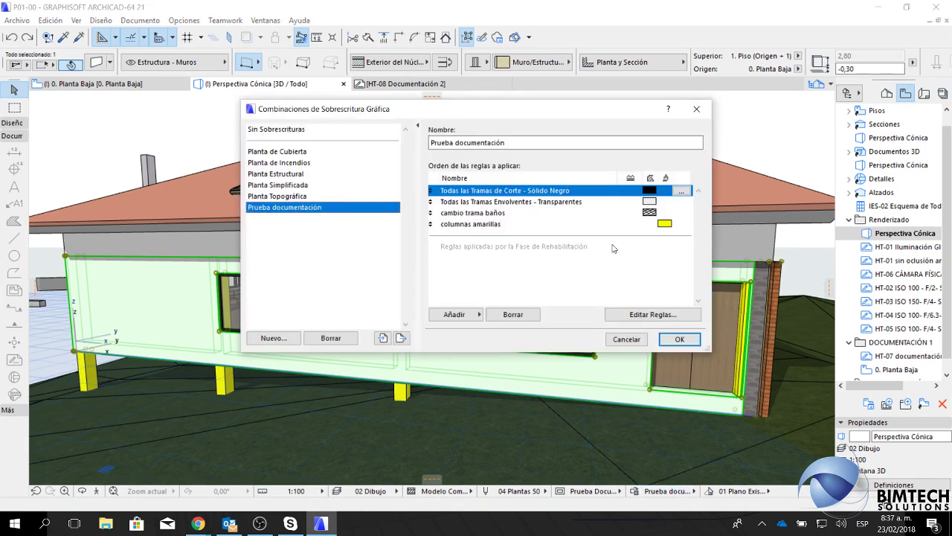
double_click(616, 223)
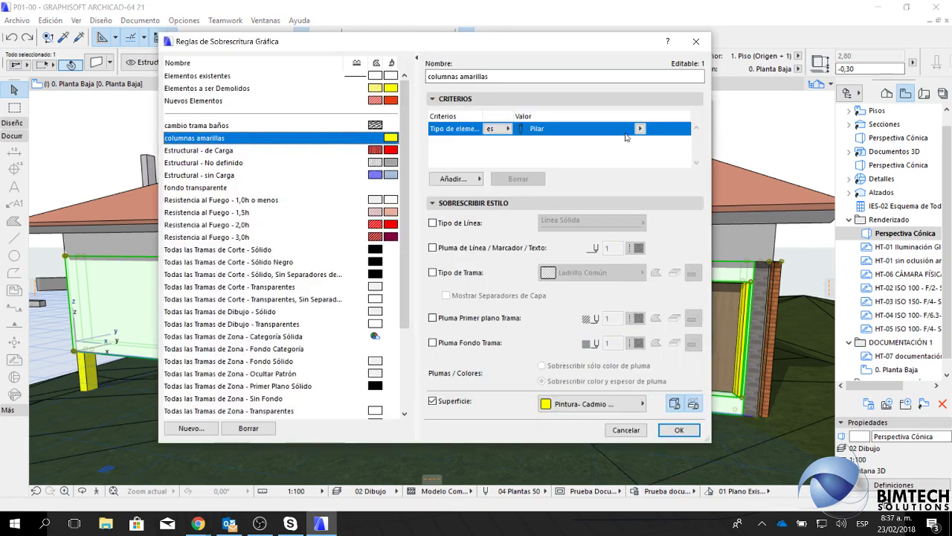
click(454, 178)
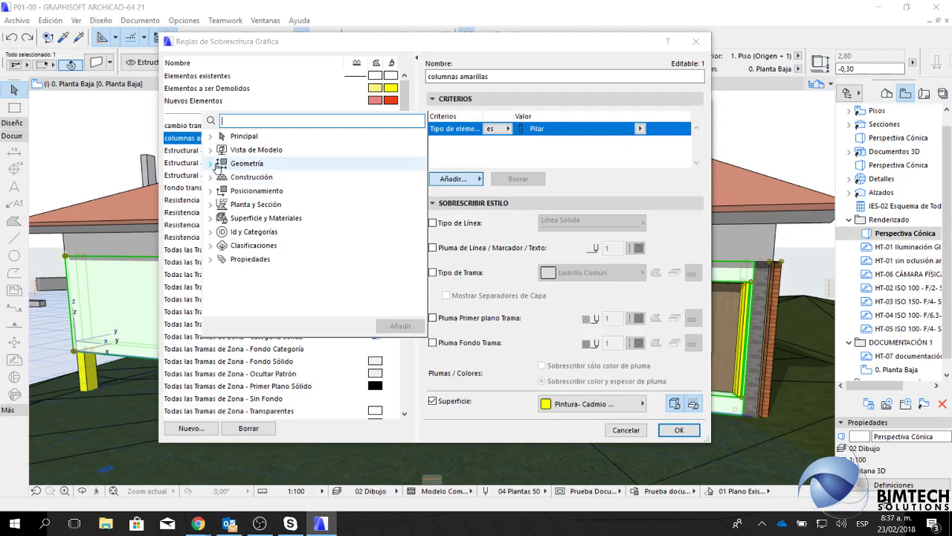
click(212, 205)
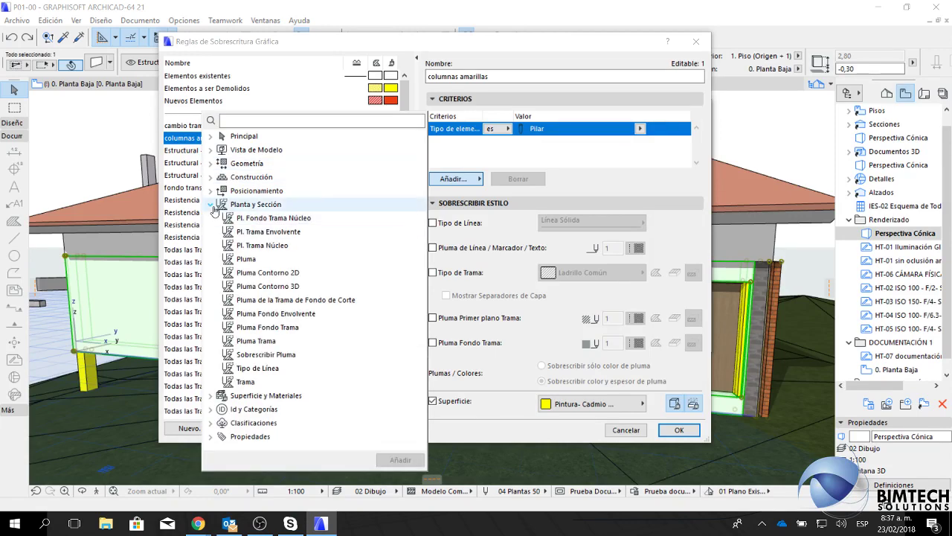
click(211, 204)
click(211, 177)
click(211, 179)
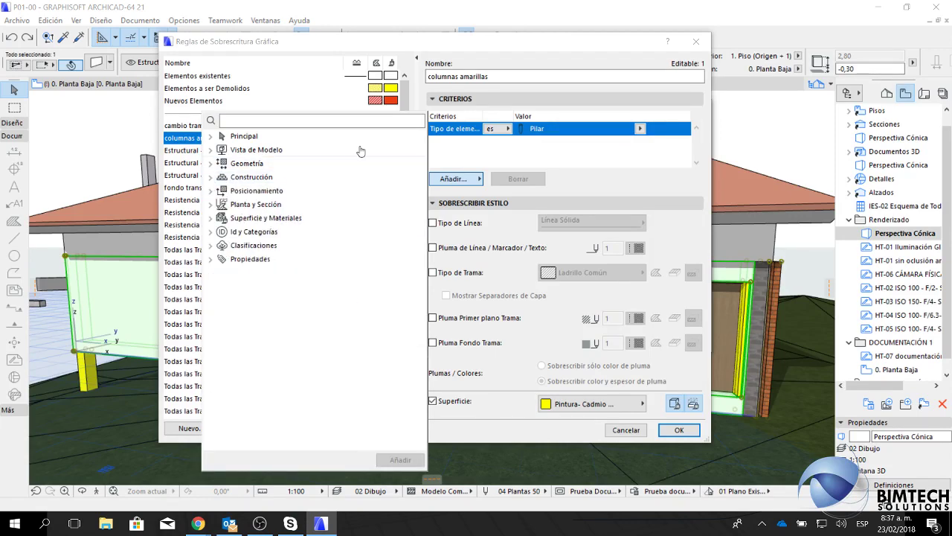
key(Escape)
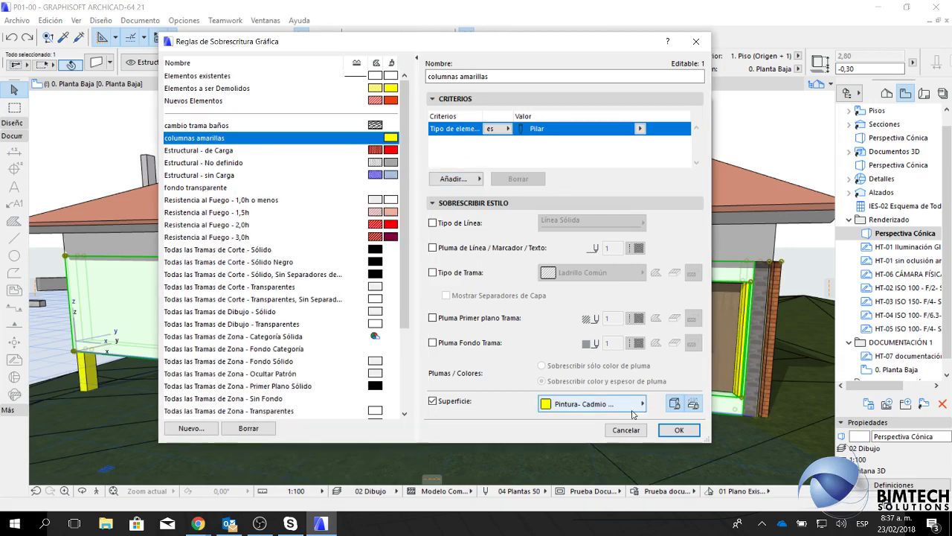
click(677, 432)
click(696, 109)
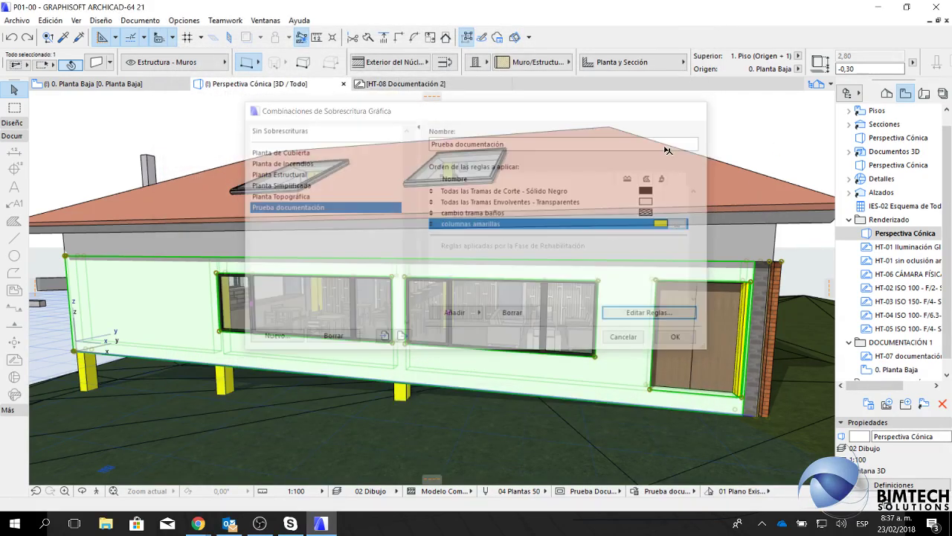
key(Escape)
Select one of the wooden cladding pieces on the interior wall behind the stairs and open its settings.
shift+middle_drag(672, 260, 491, 298)
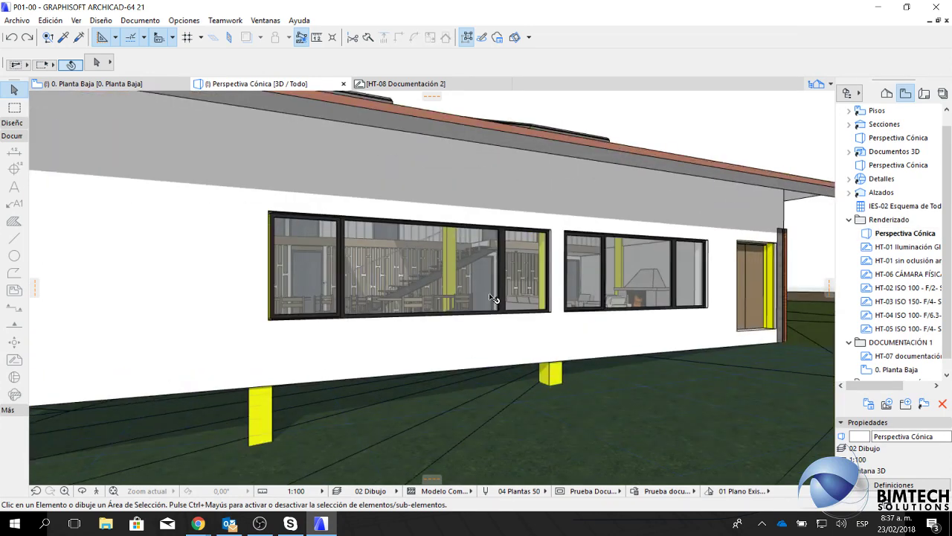
scroll(491, 297, up, 5)
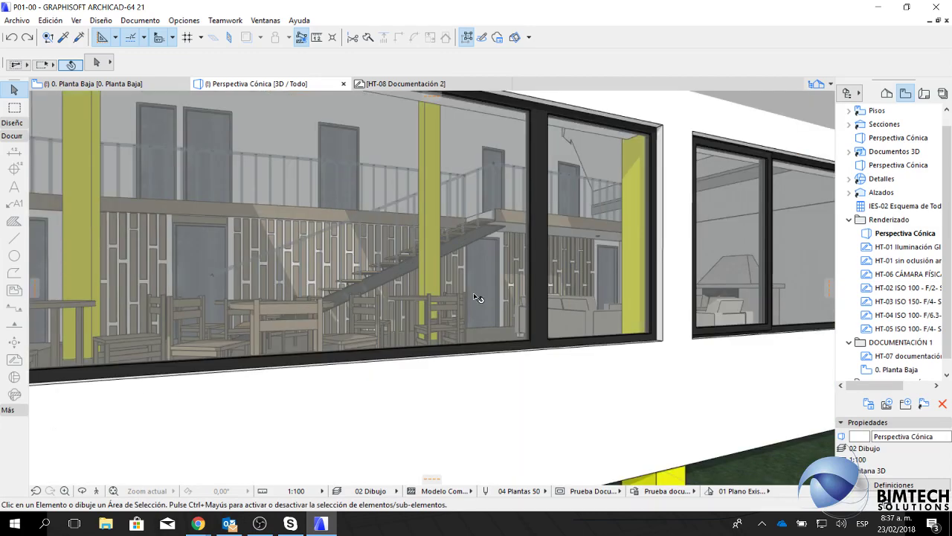
scroll(477, 298, up, 5)
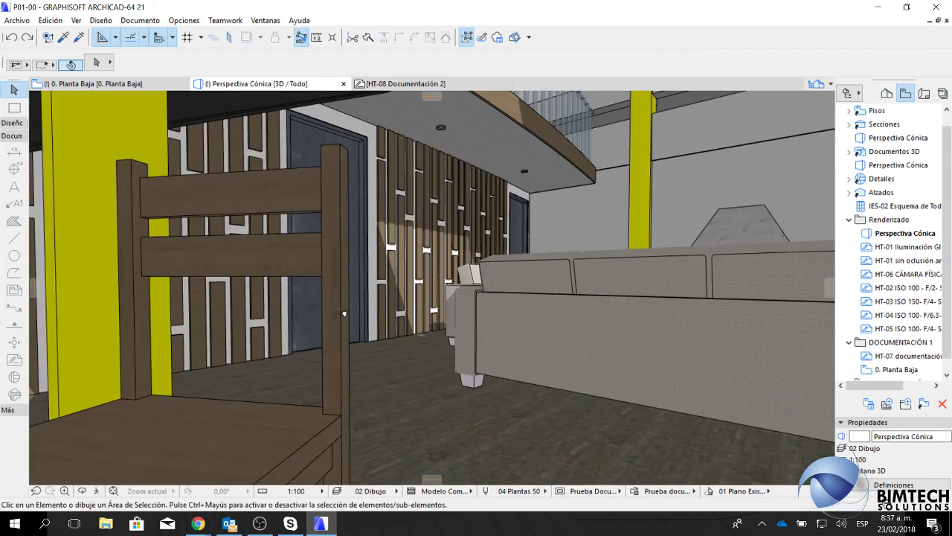
click(344, 314)
scroll(344, 313, down, 5)
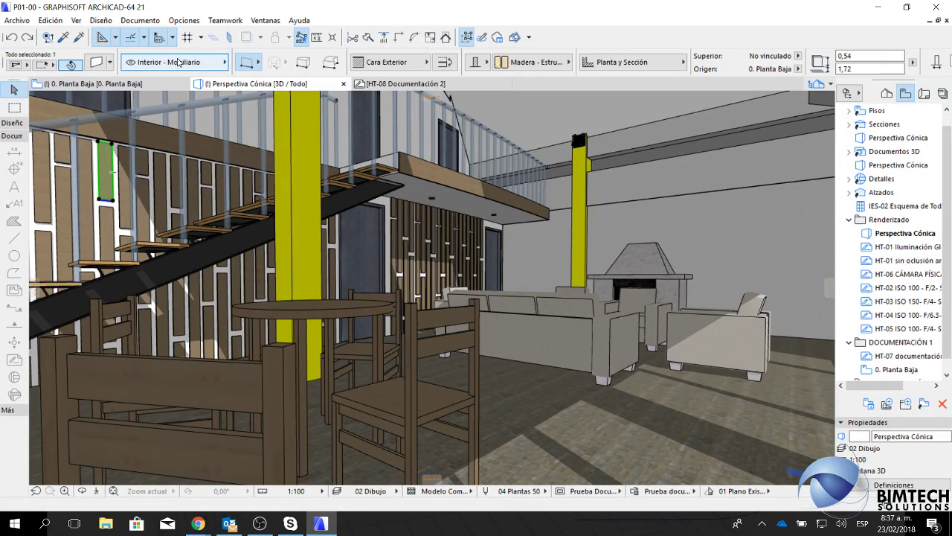
key(ctrl+t)
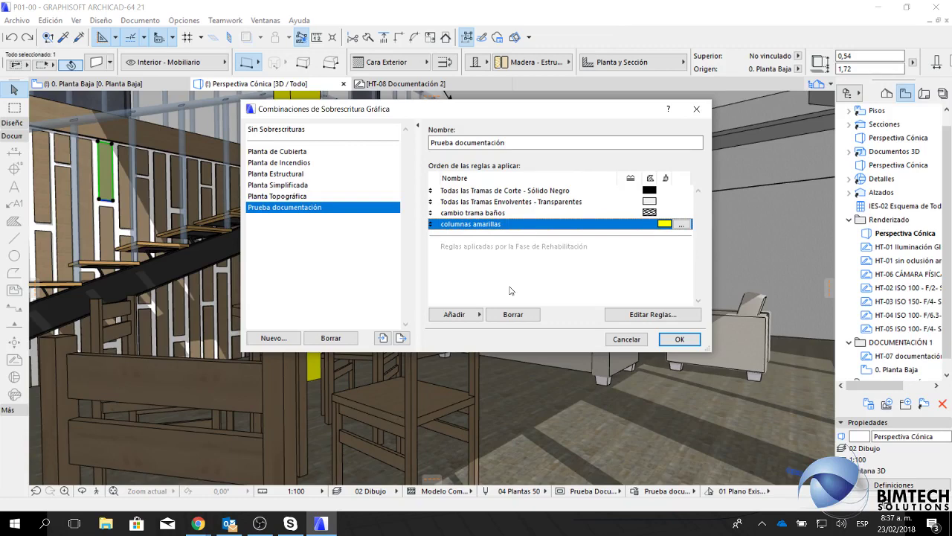
Add a new rule named madera to the Prueba documentación graphic override combination.
click(453, 314)
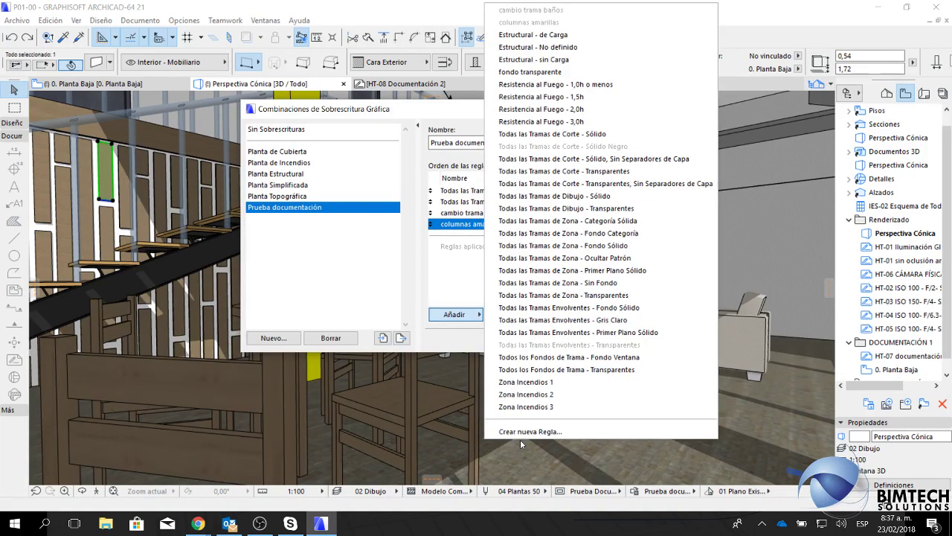
click(524, 432)
text(made)
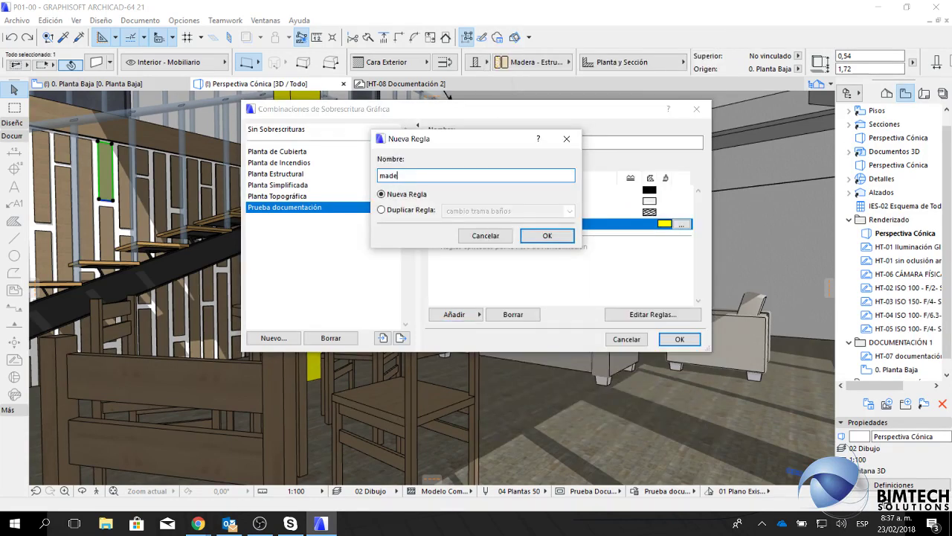
text(ra)
key(Return)
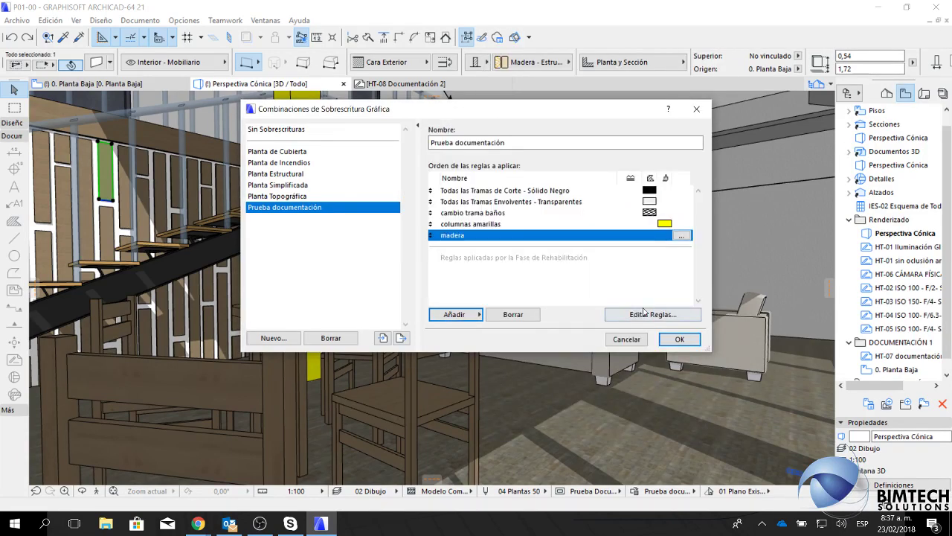
Set the madera rule's criteria to element type Tipos 3D and building material Madera - Estructural.
click(644, 313)
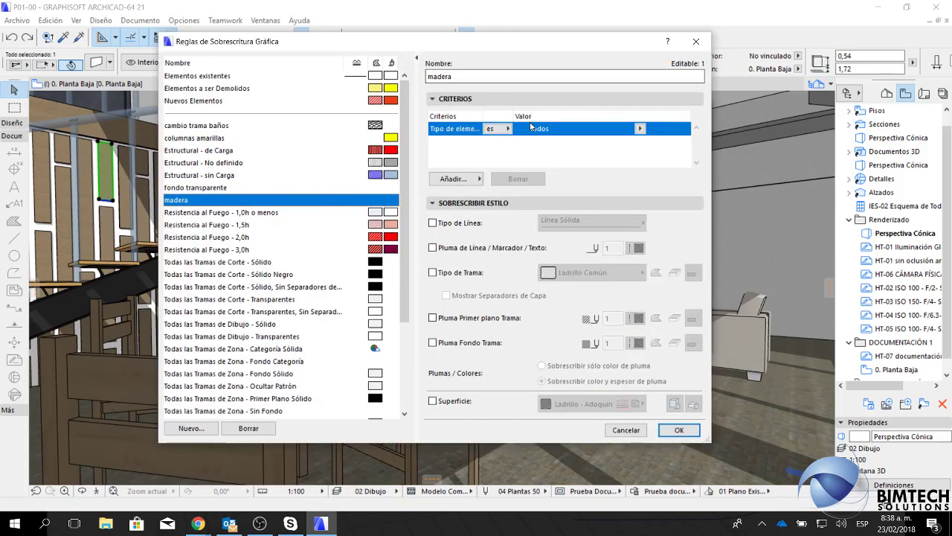
click(639, 129)
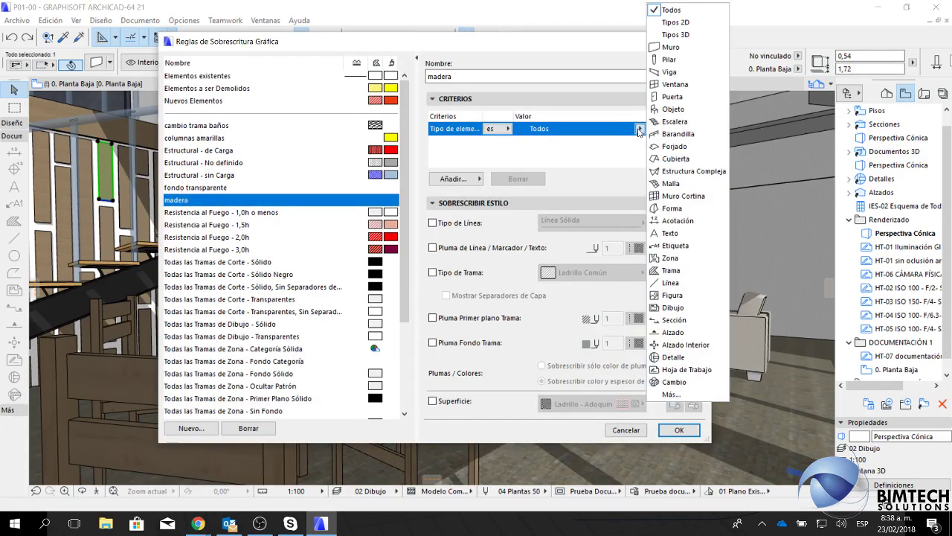
click(685, 35)
click(454, 178)
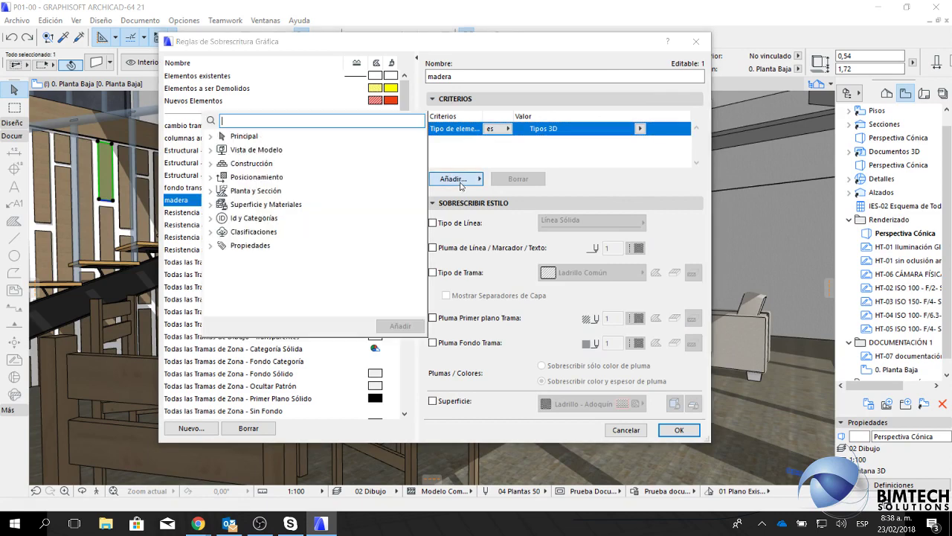
click(211, 205)
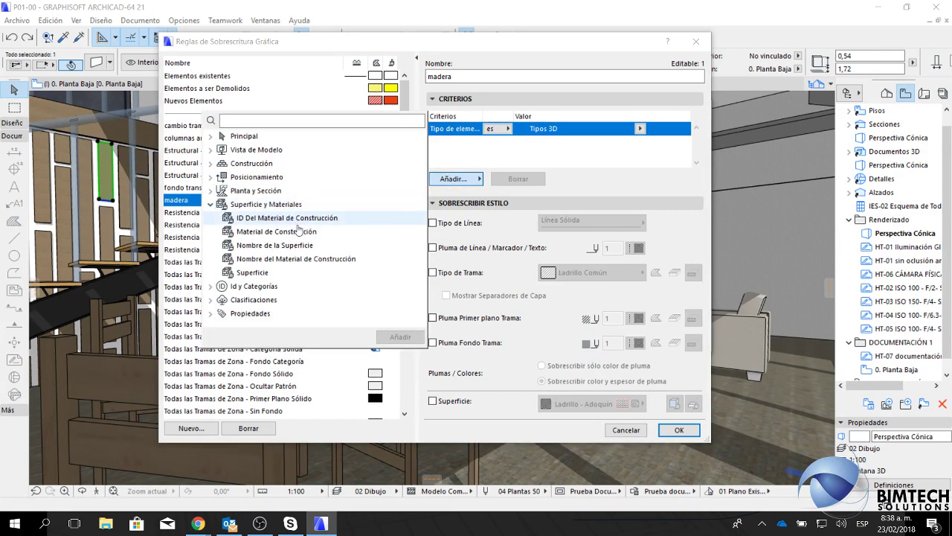
double_click(277, 231)
click(641, 142)
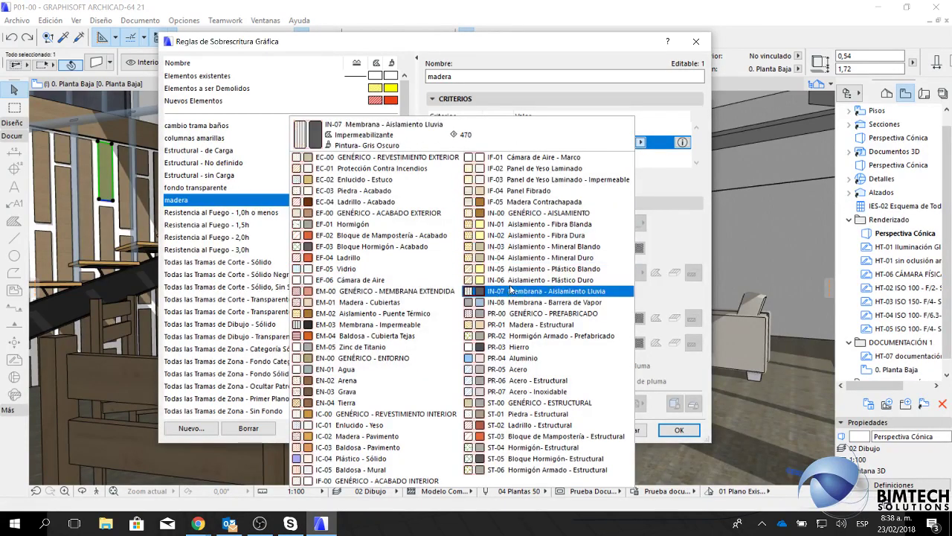
click(523, 328)
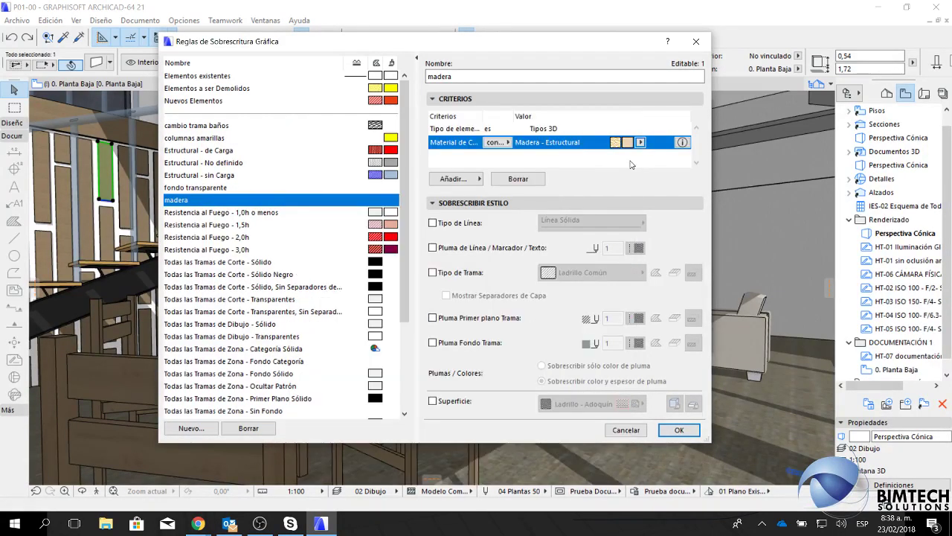
Override the surface in the madera rule with Pintura- Burdeos and accept the rule and the combination.
click(441, 402)
click(591, 404)
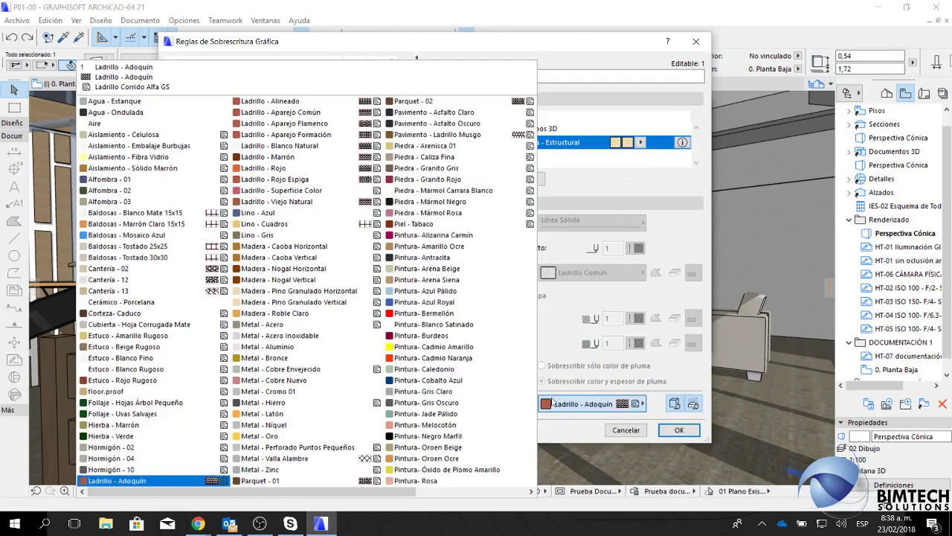
click(441, 335)
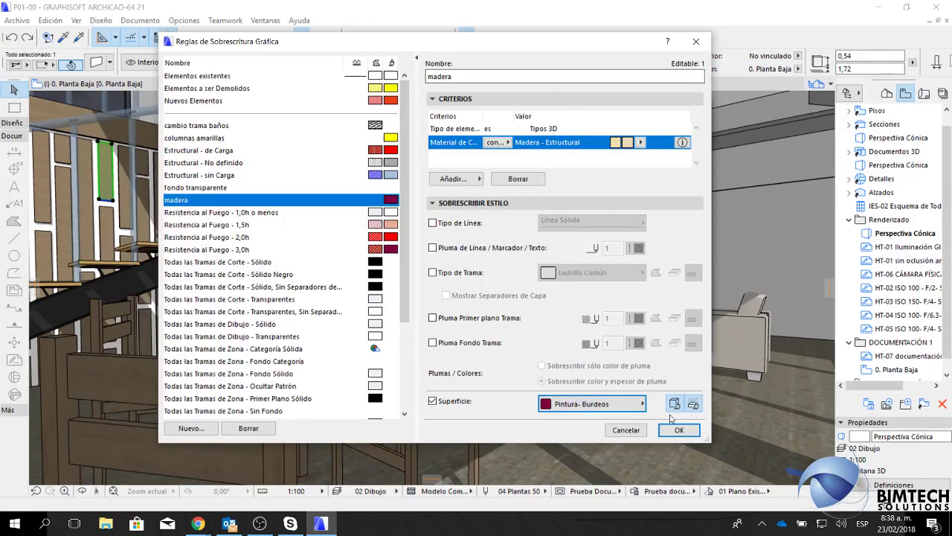
click(680, 339)
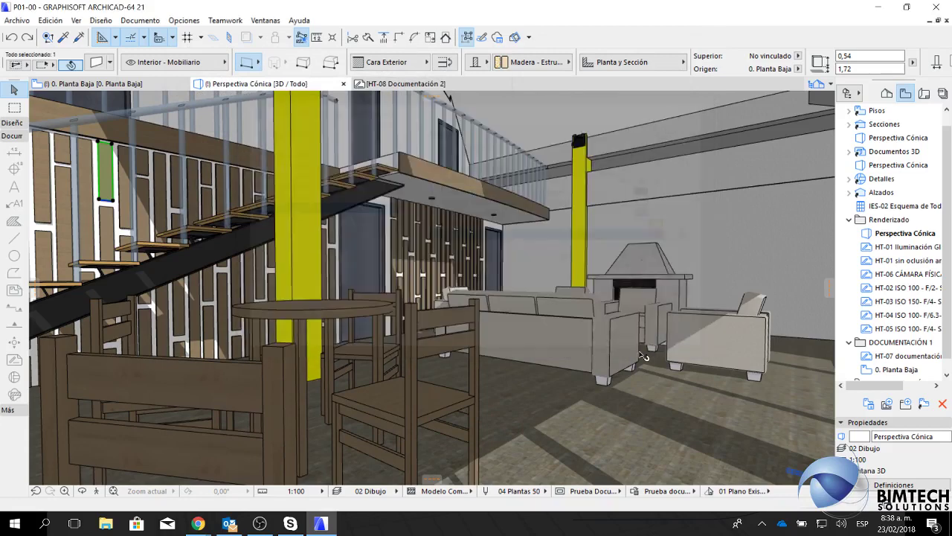
Inspect the overridden wood cladding and columns from inside and outside the house, and open a saved Perspectiva Cónica view.
scroll(617, 290, up, 8)
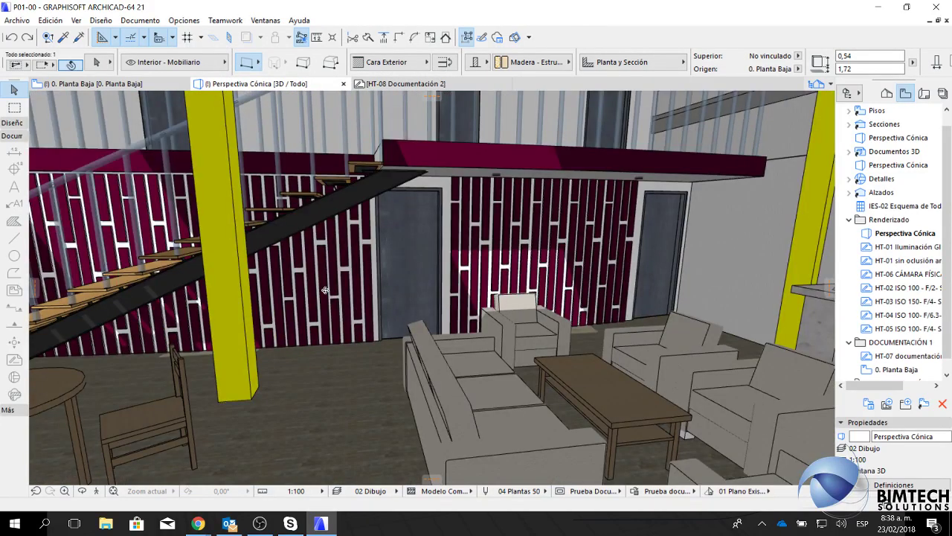
shift+middle_drag(325, 291, 436, 269)
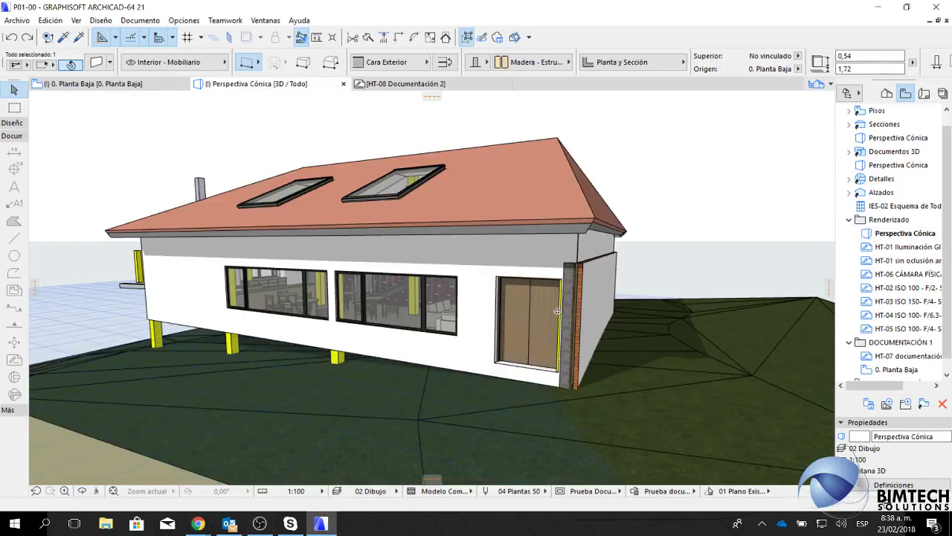
shift+middle_drag(557, 310, 407, 258)
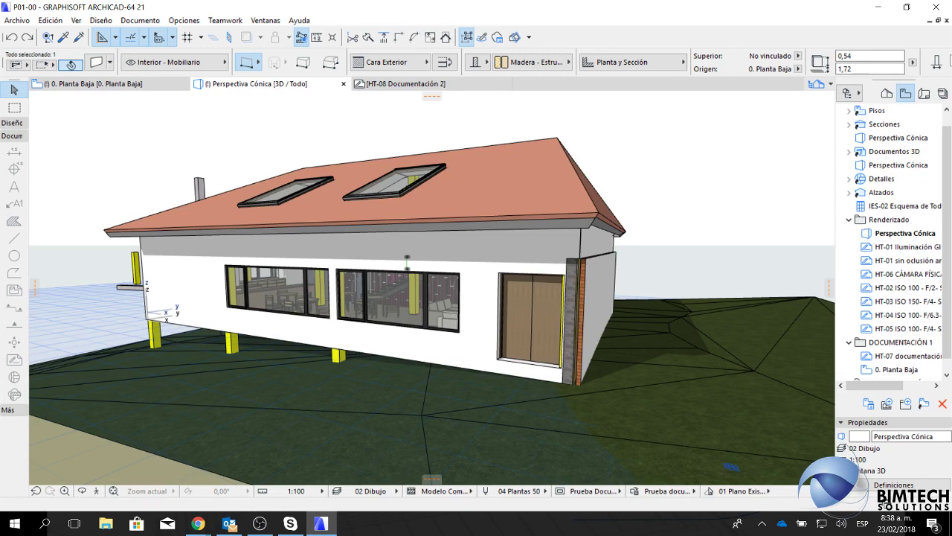
double_click(880, 165)
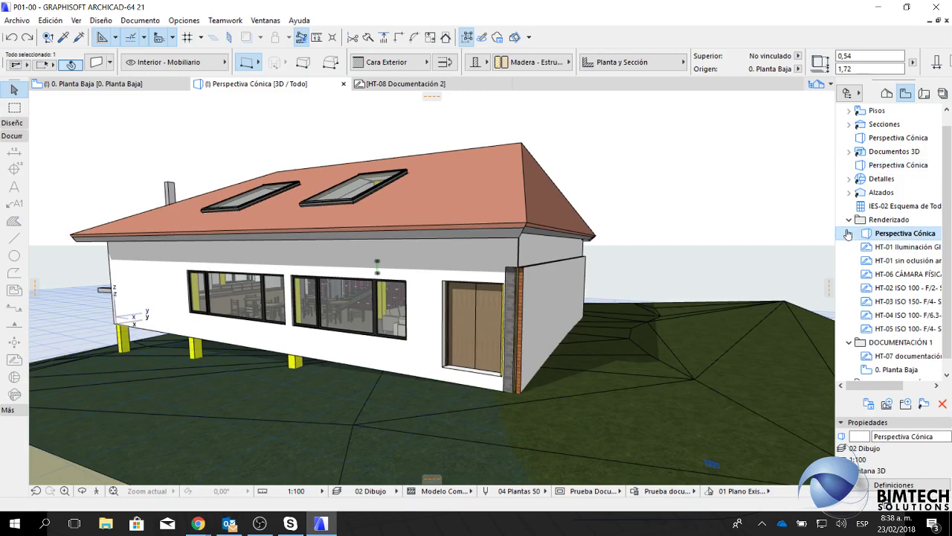